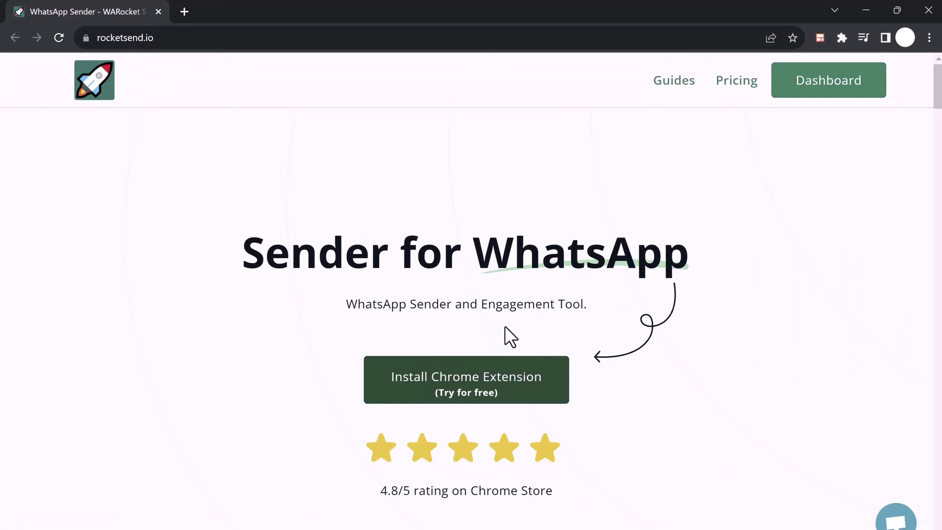
Scroll the rocketsend.io page down to the Getting started section showing Step 1 and Step 2
scroll(534, 410, "down", 10)
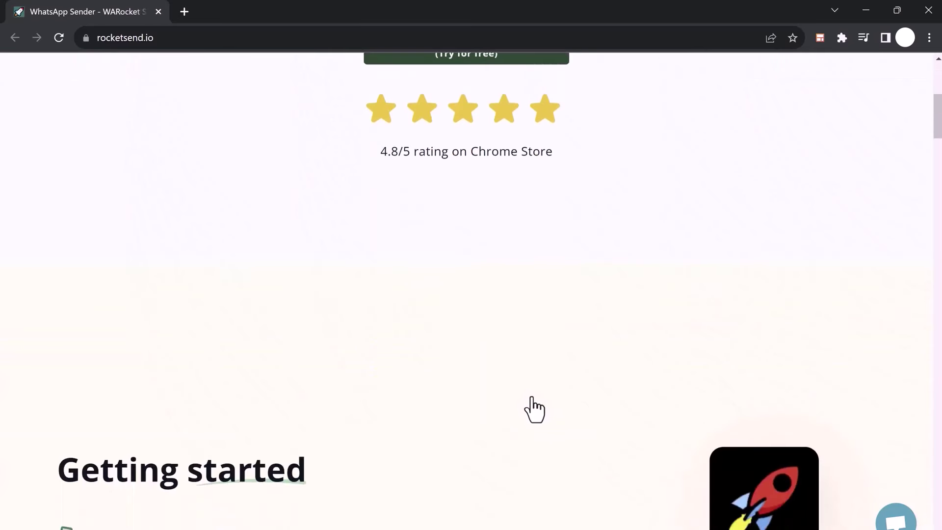
scroll(533, 402, "down", 3)
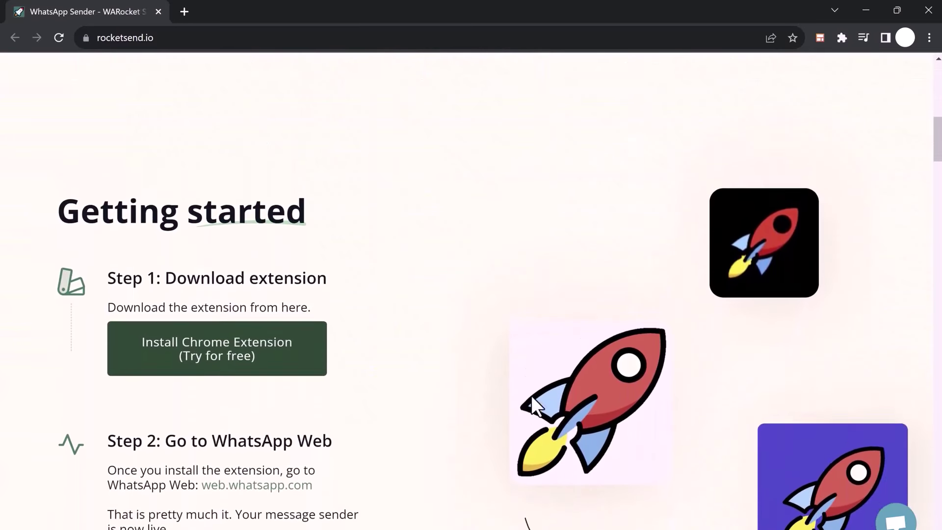
scroll(352, 429, "down", 10)
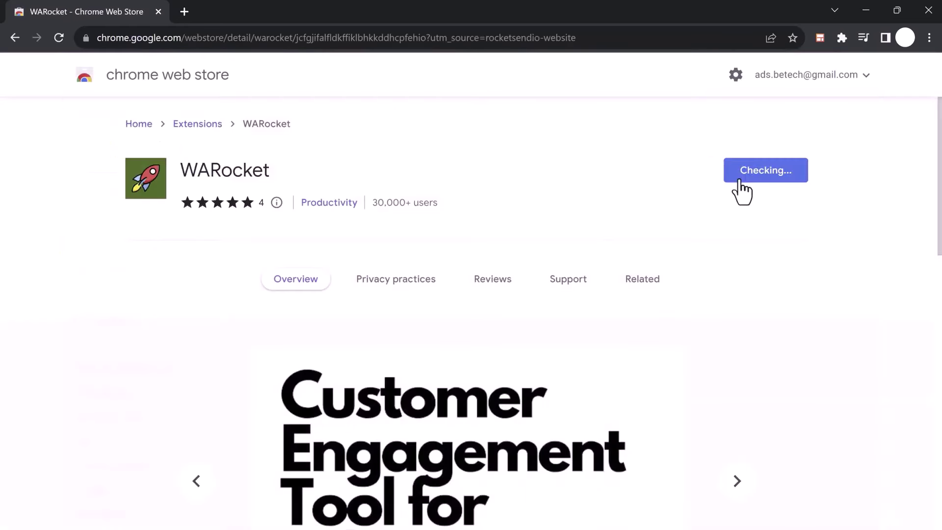
Confirm Add extension to install WARocket in Chrome
left_click(490, 173)
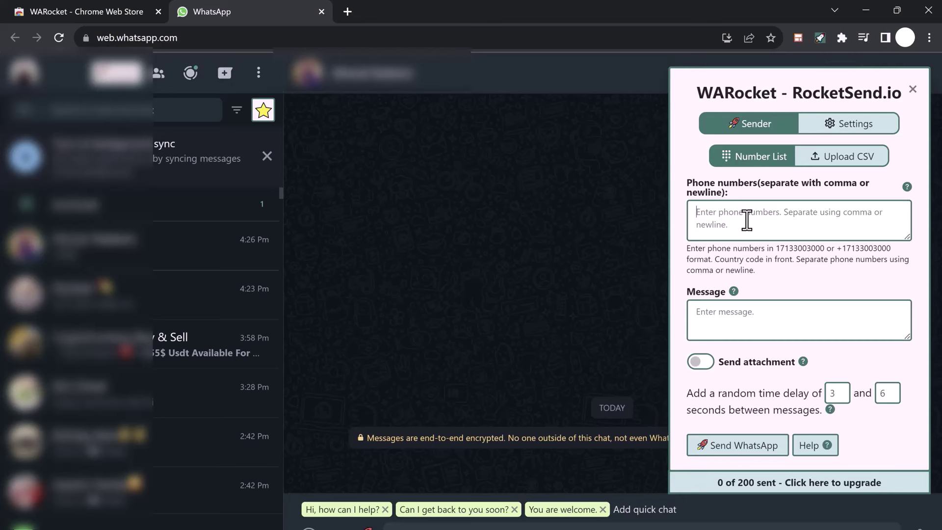
Paste the phone number list and write the message 'This is test message. Please ignore it.'
key("ctrl+v")
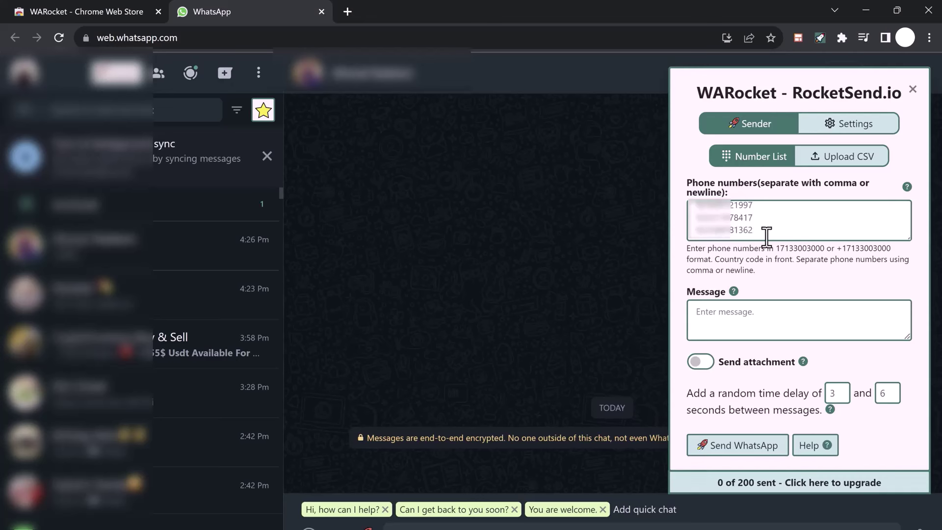
left_click(789, 306)
type("This is test message. Please ignoe")
key("BackSpace")
type("re it.")
Switch on Send attachment and send the attachment image to your own chat
left_click(707, 363)
scroll(756, 354, "down", 2)
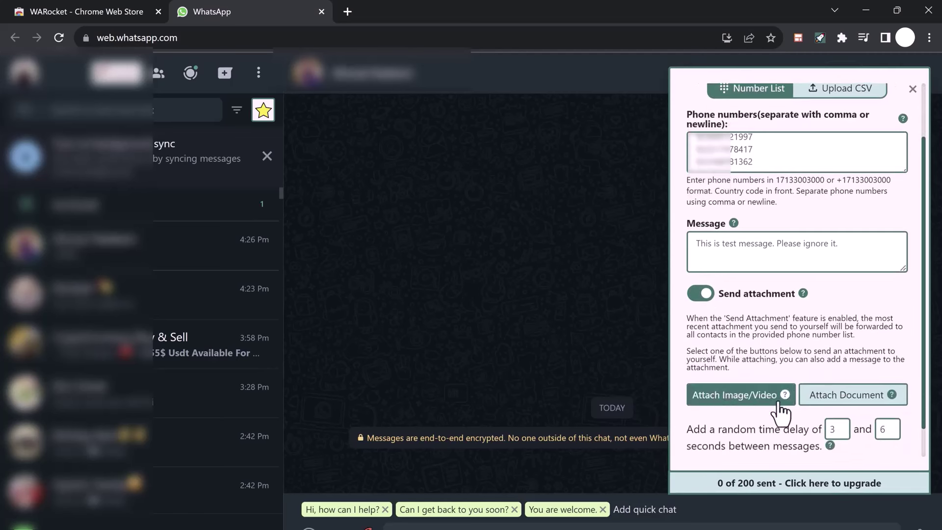
left_click(732, 399)
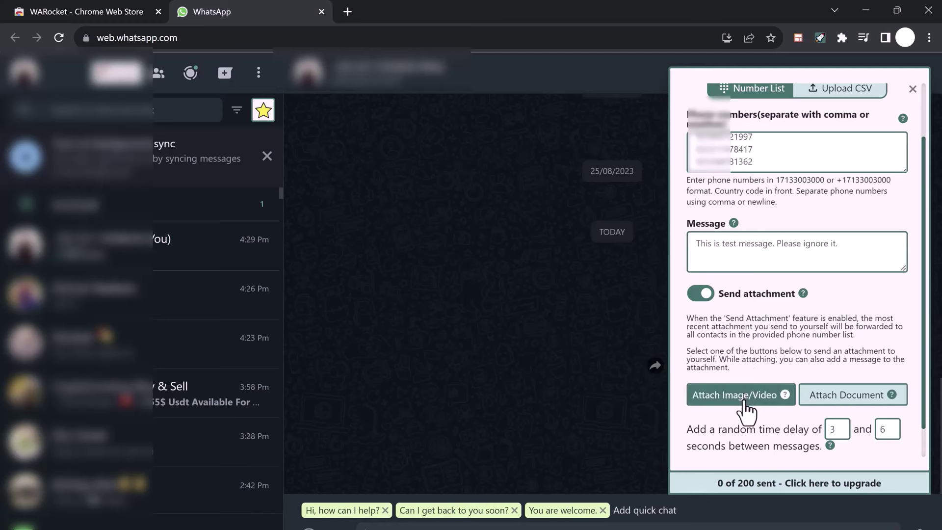
scroll(748, 397, "down", 1)
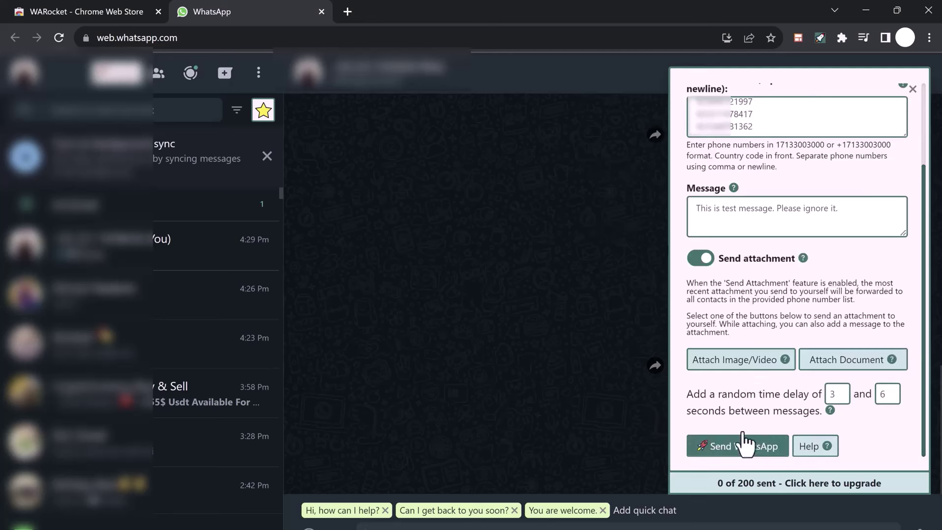
Keep the 3–6 second delay, send the test message to all listed numbers, then open a recipient's chat
left_click(893, 397)
left_click(842, 397)
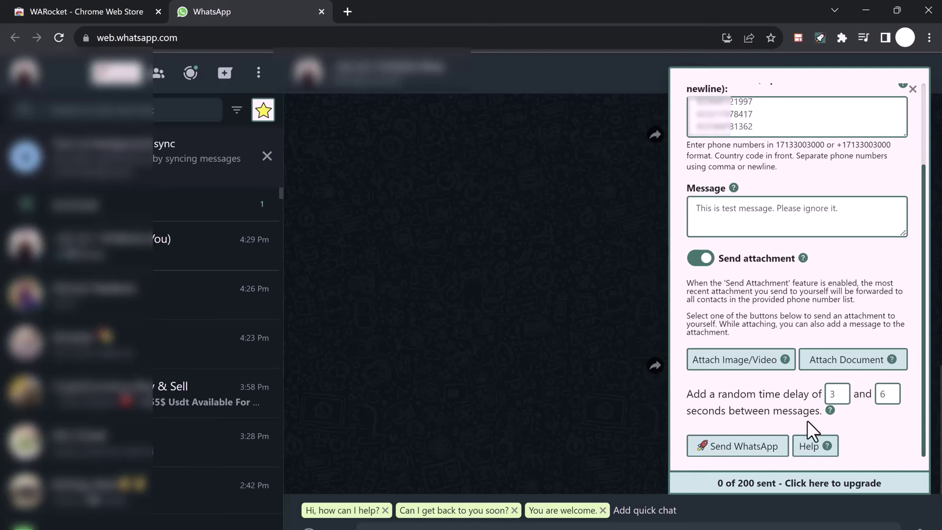
left_click(708, 448)
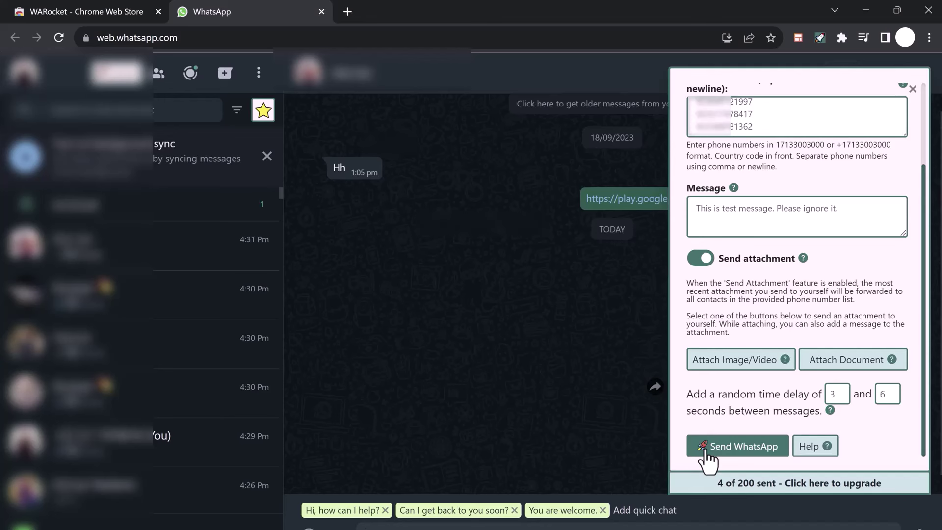
left_click(193, 348)
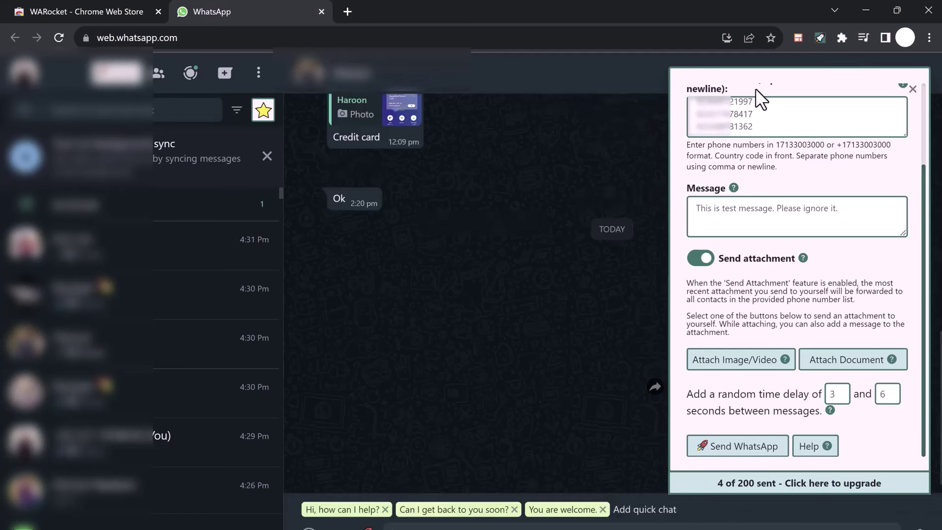
Hide the WARocket panel, check recipients' chats for the message and image, then bring the panel back
left_click(912, 91)
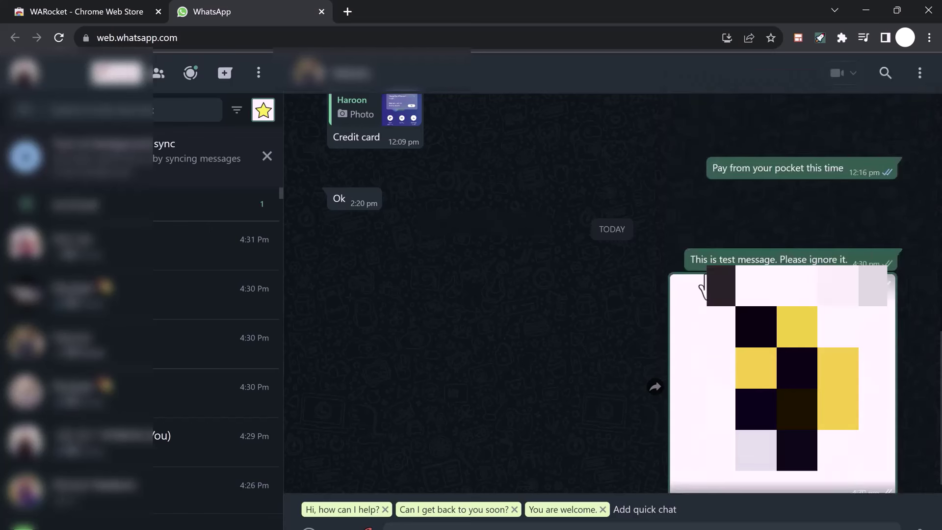
scroll(783, 366, "down", 1)
scroll(613, 295, "up", 1)
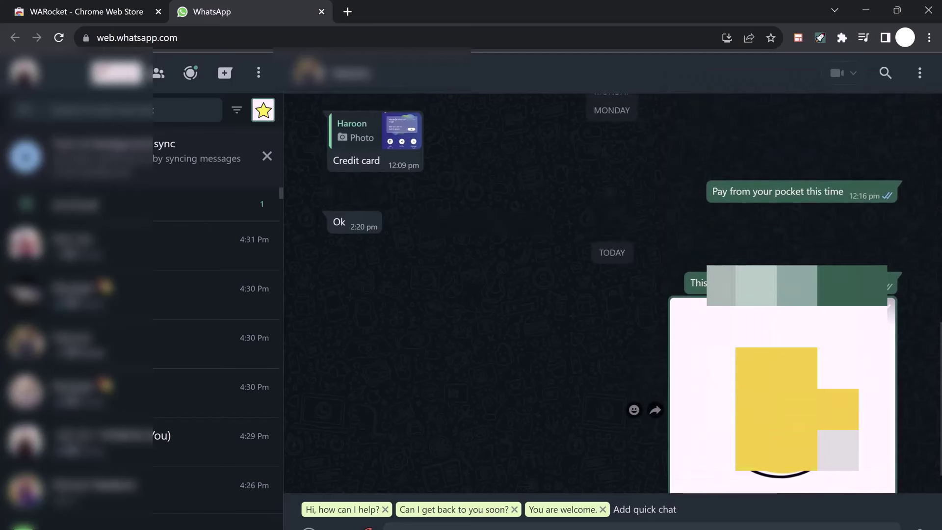
scroll(613, 294, "down", 1)
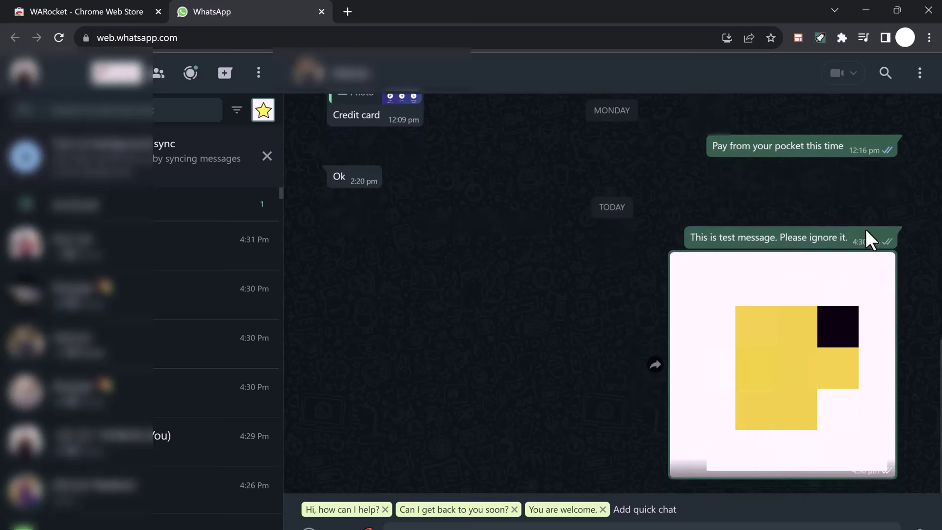
left_click(148, 316)
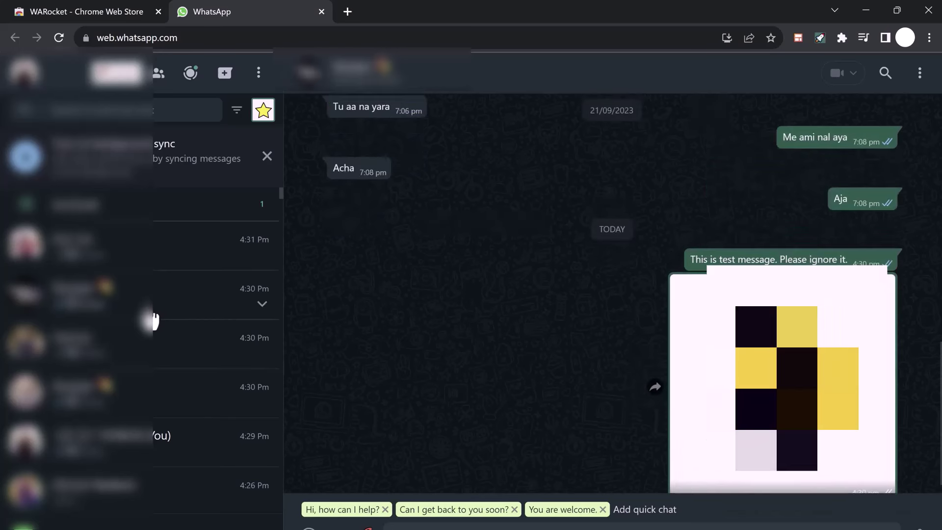
left_click(150, 362)
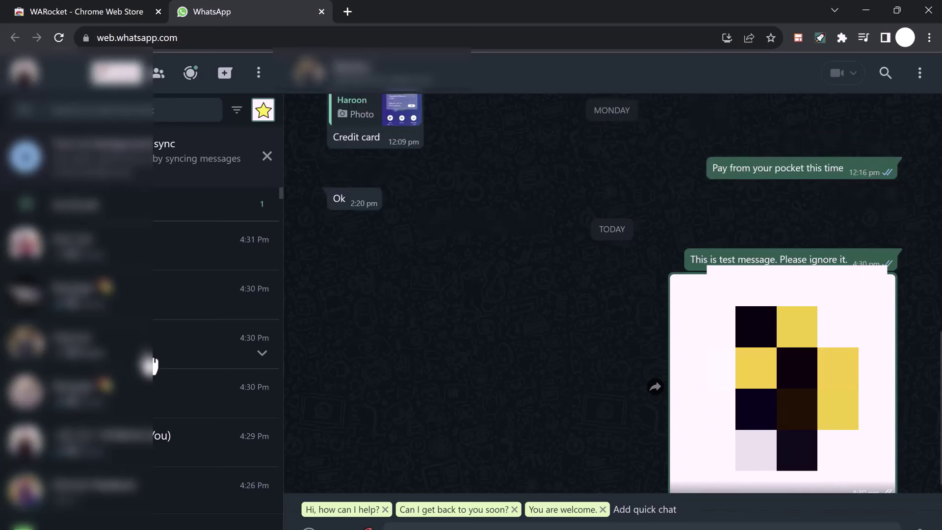
left_click(144, 306)
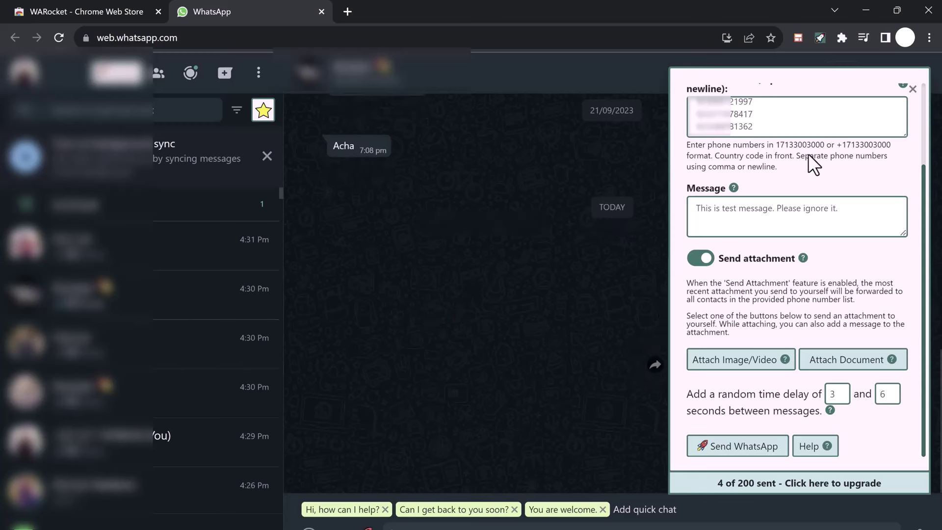
scroll(814, 143, "up", 3)
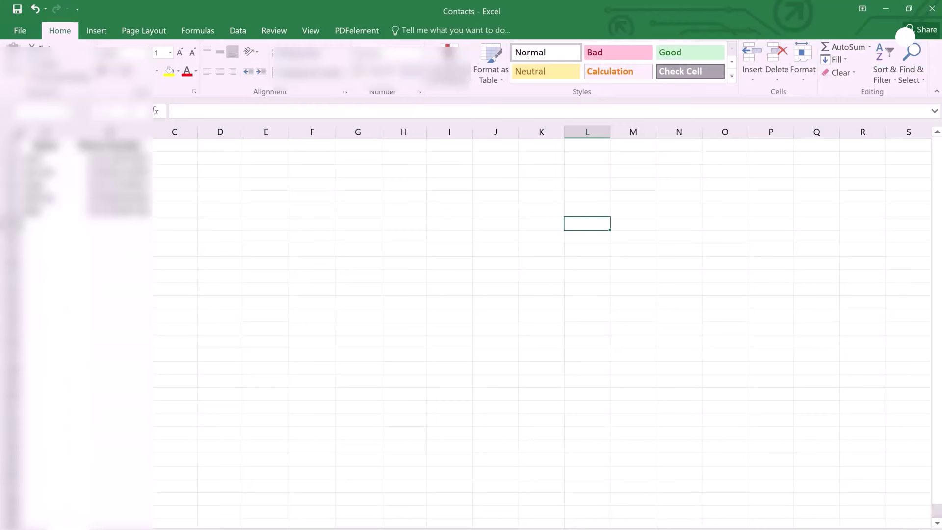
Upload Contacts.csv in WARocket's CSV mode and read numbers from Column 2 - Phone Number
left_click(855, 167)
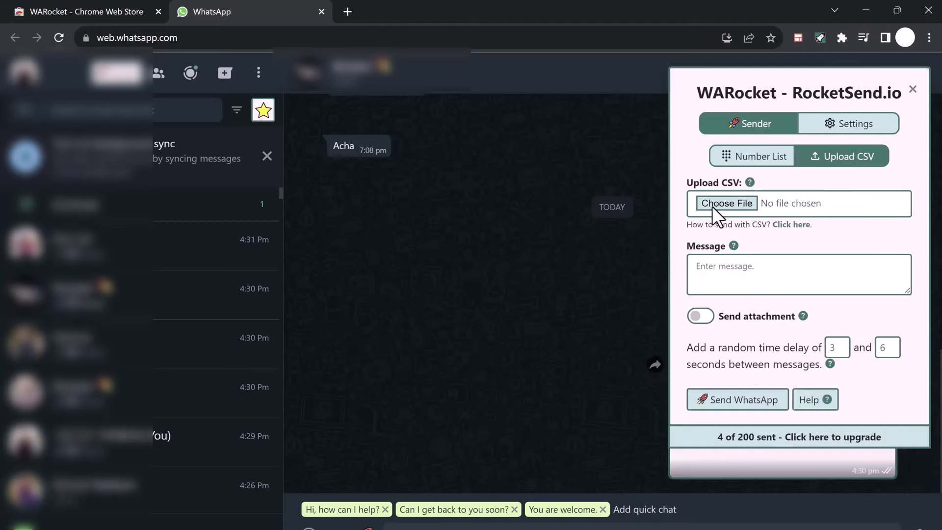
left_click(728, 203)
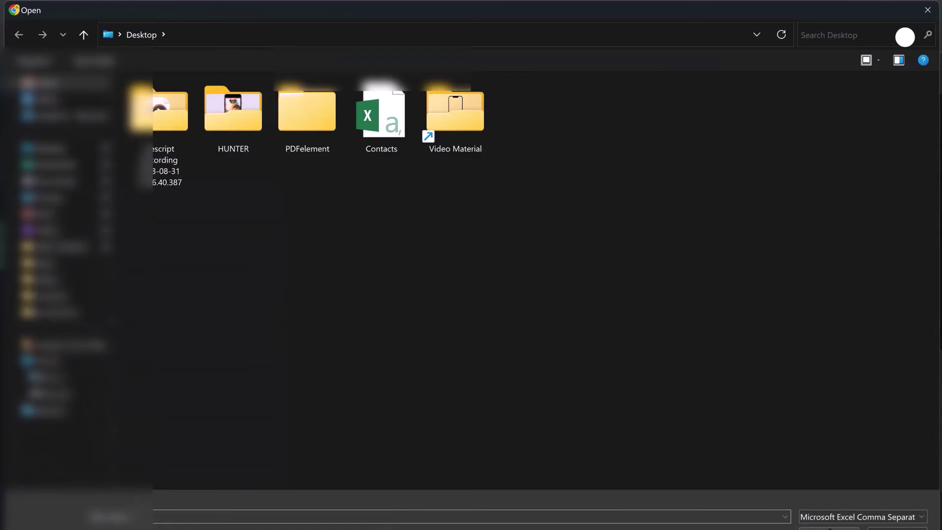
double_click(372, 134)
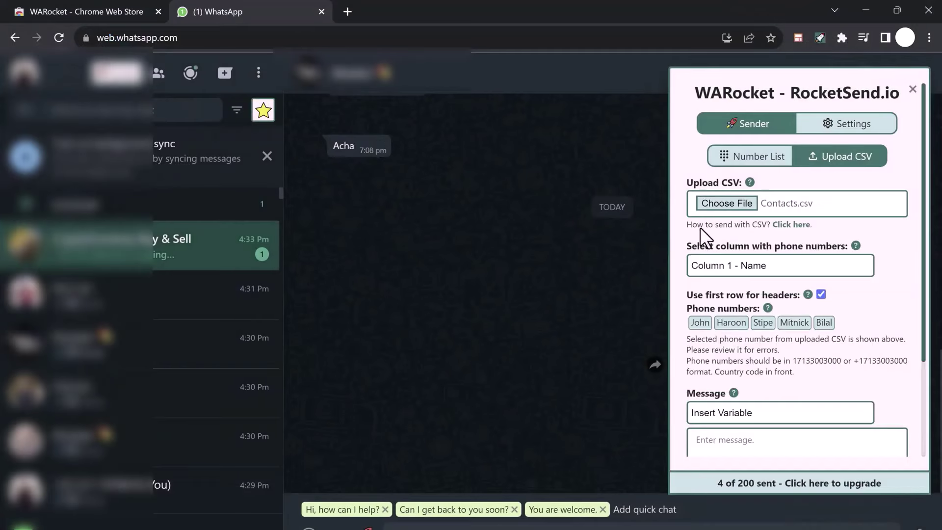
left_click(854, 264)
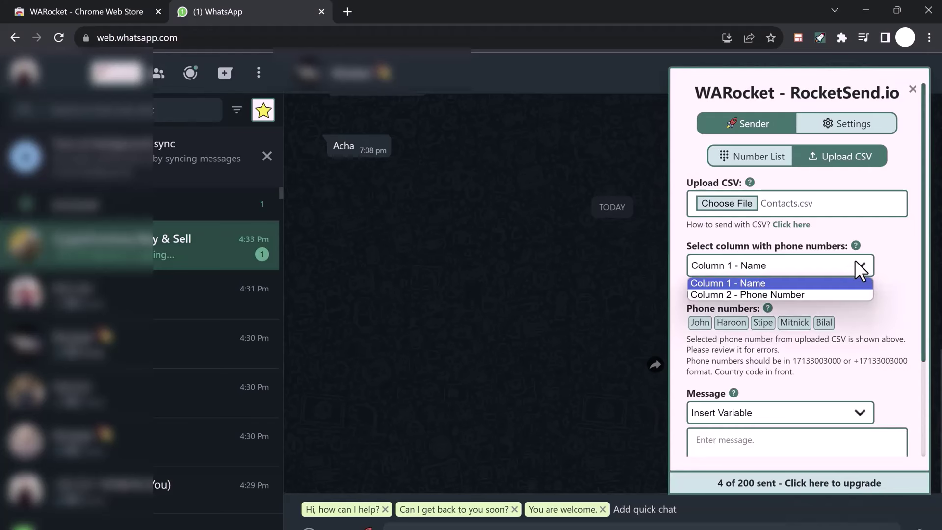
left_click(817, 294)
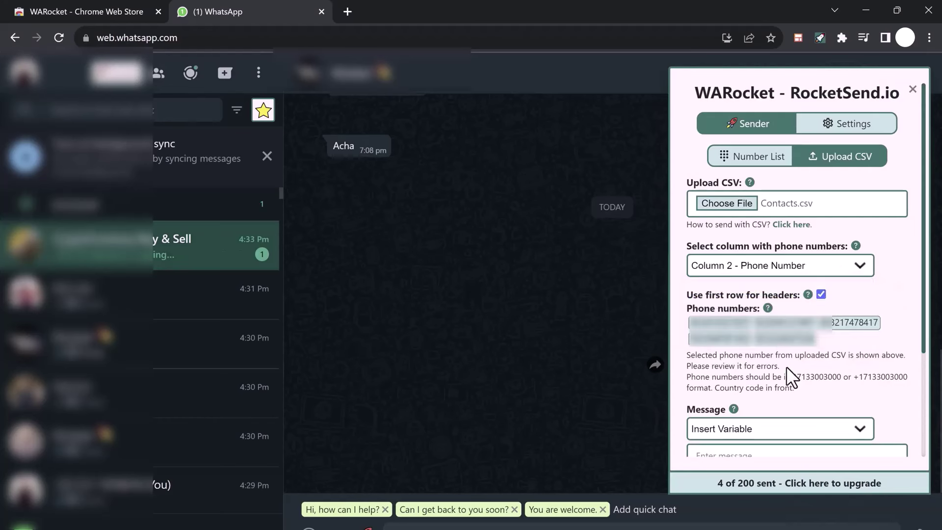
Write the two-line message 'Hello,' / 'This is also test message.'
scroll(786, 366, "down", 3)
left_click(809, 299)
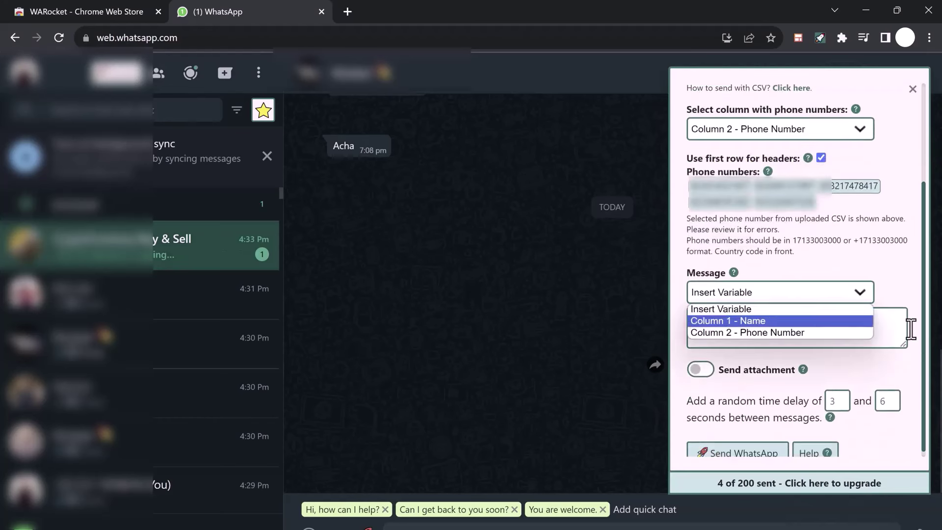
left_click(776, 322)
type("Hello,")
key("Return")
key("Return")
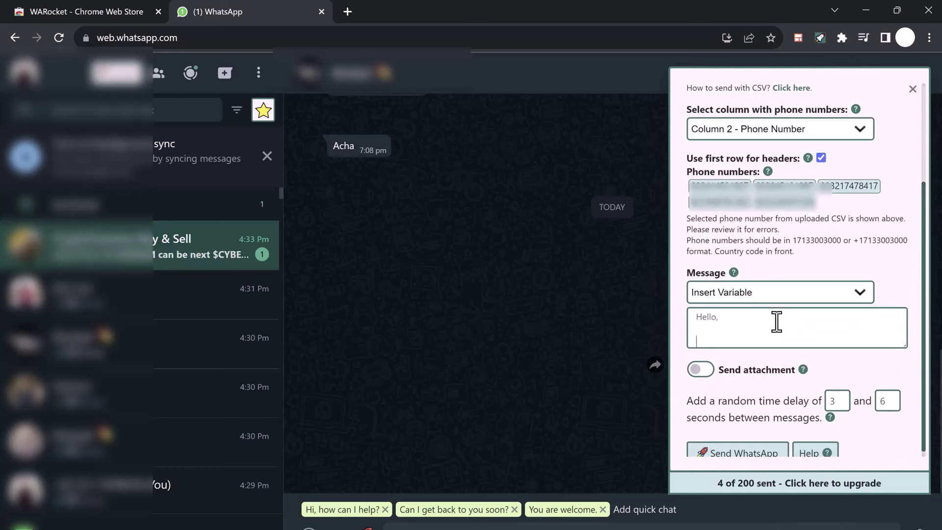
type("This is also test message.")
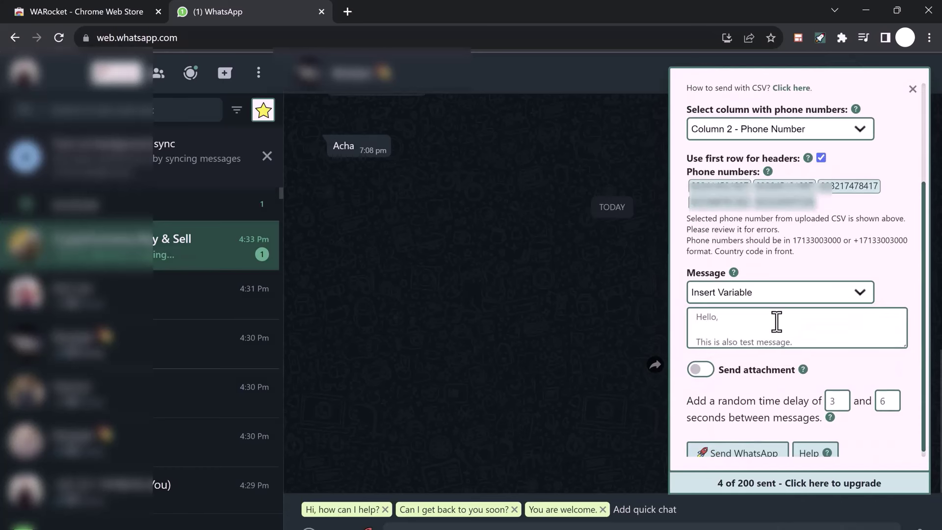
Leave Send attachment off and raise the random delay to 4–8 seconds
left_click(709, 373)
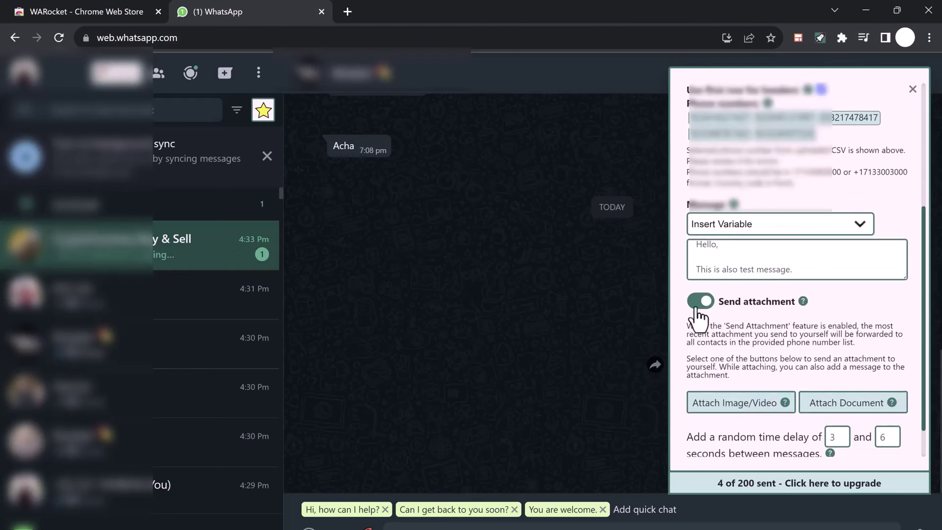
scroll(696, 294, "down", 1)
left_click(697, 265)
left_click(844, 391)
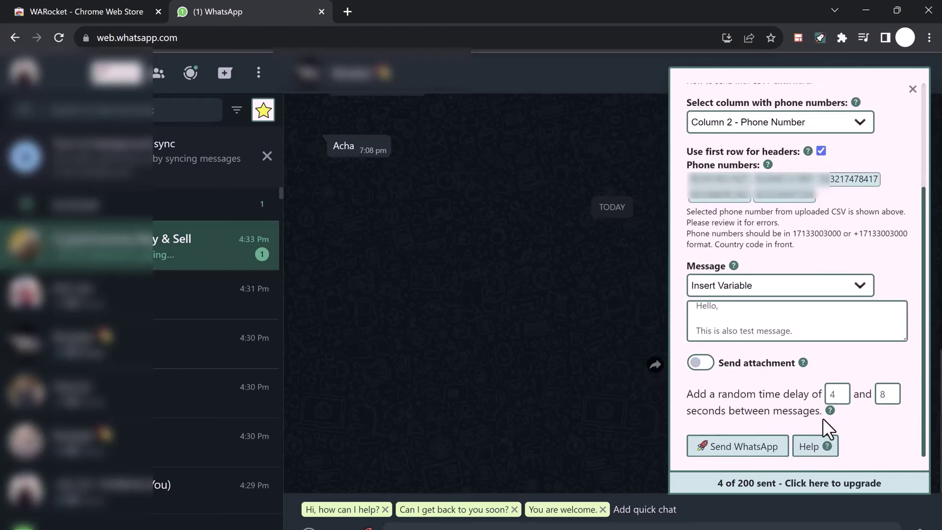
Send the 'Hello, This is also test message.' message to the five CSV contacts
left_click(719, 448)
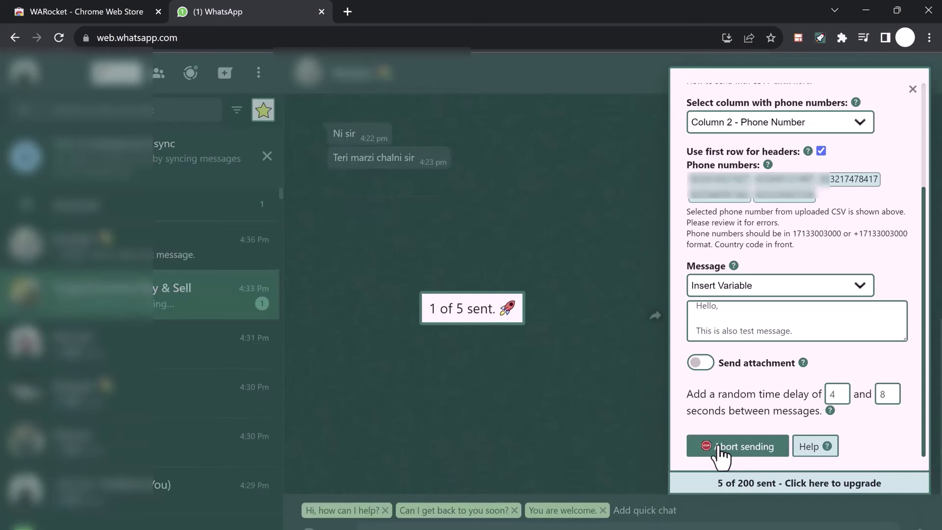